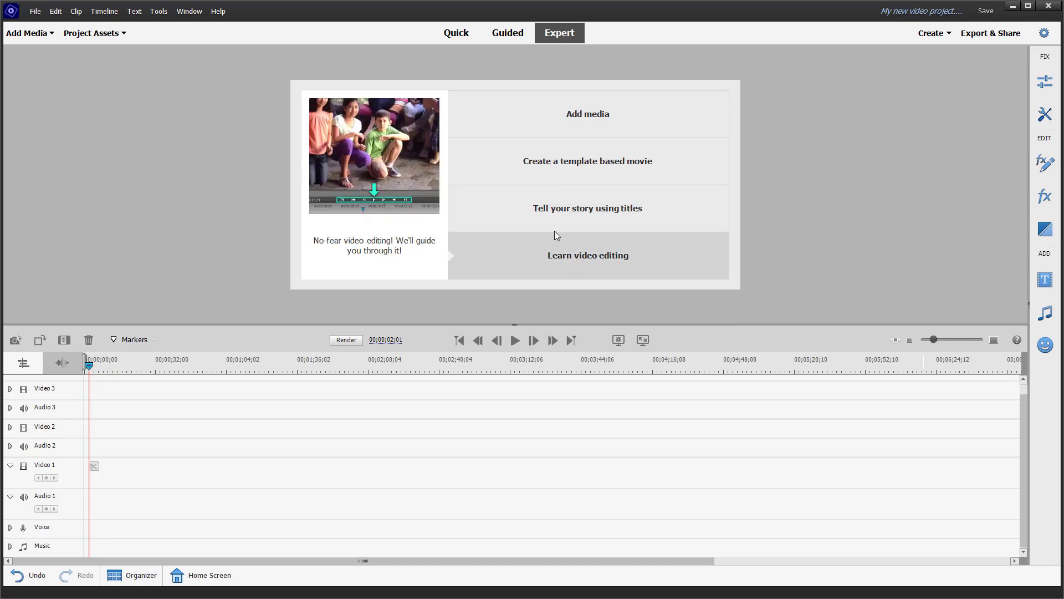
- Start the guided edit for fixing brightness, color, and contrast, and import production ID_4763826.mp4 from the Videos folder
click(510, 32)
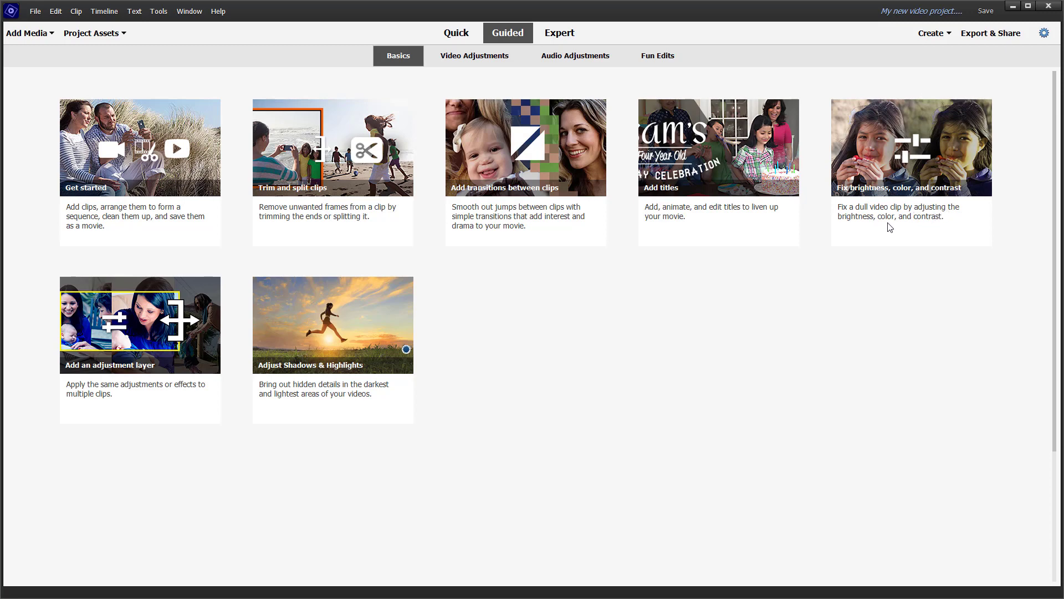
click(930, 174)
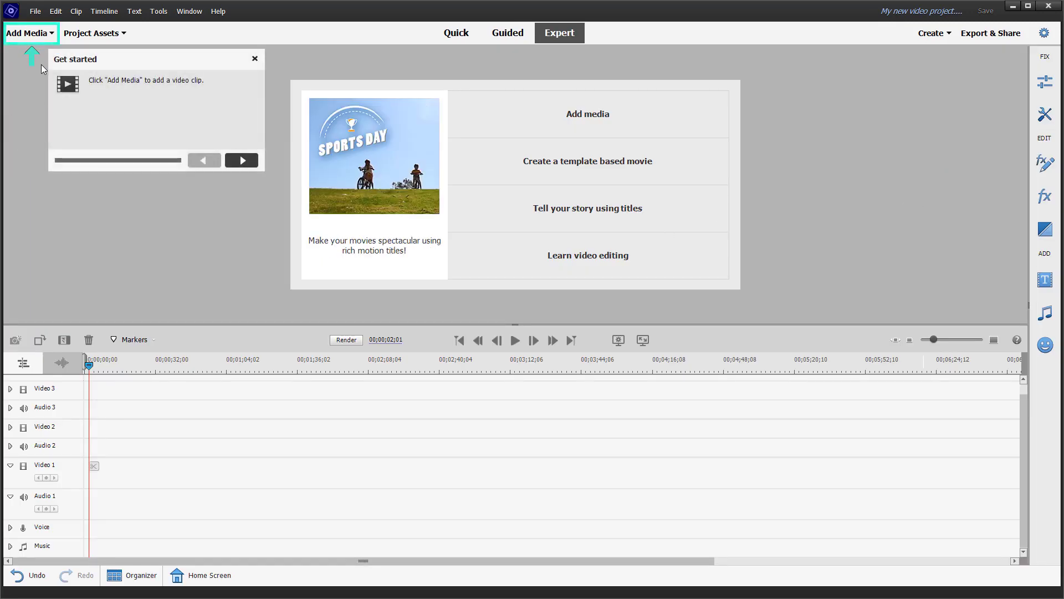
click(31, 33)
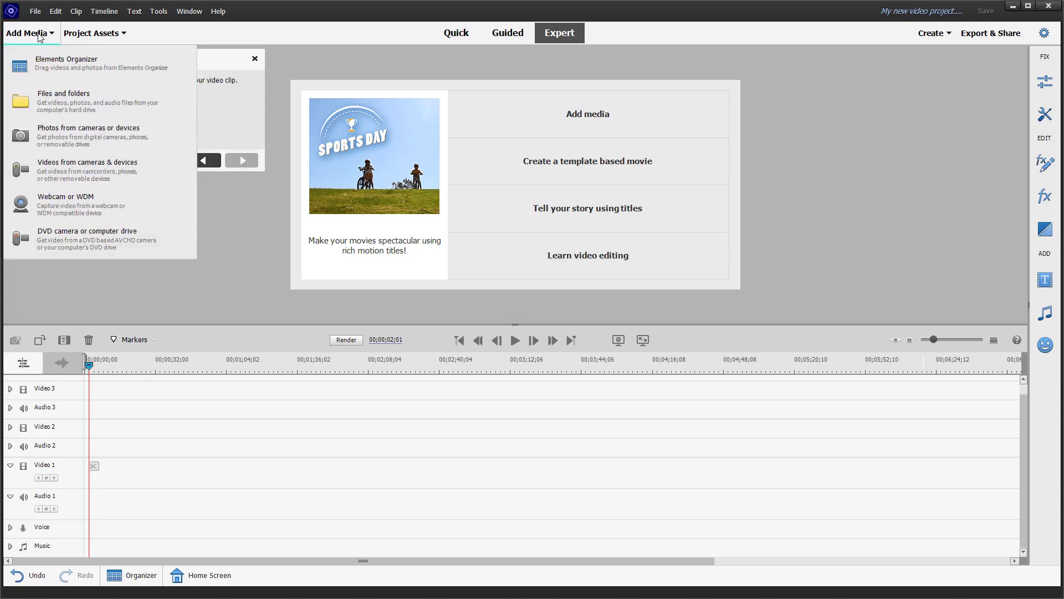
click(72, 97)
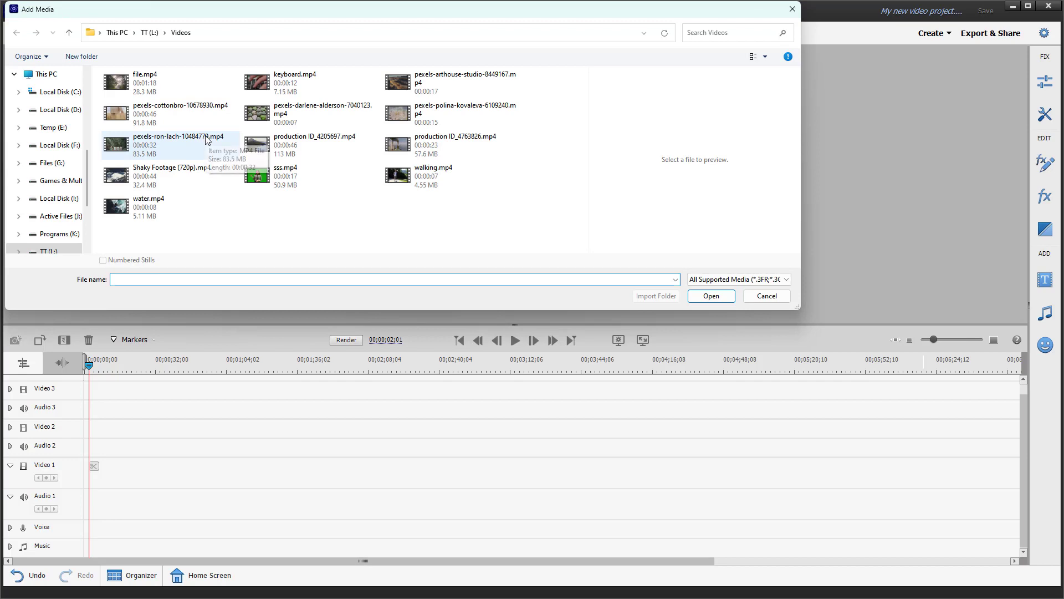
click(423, 147)
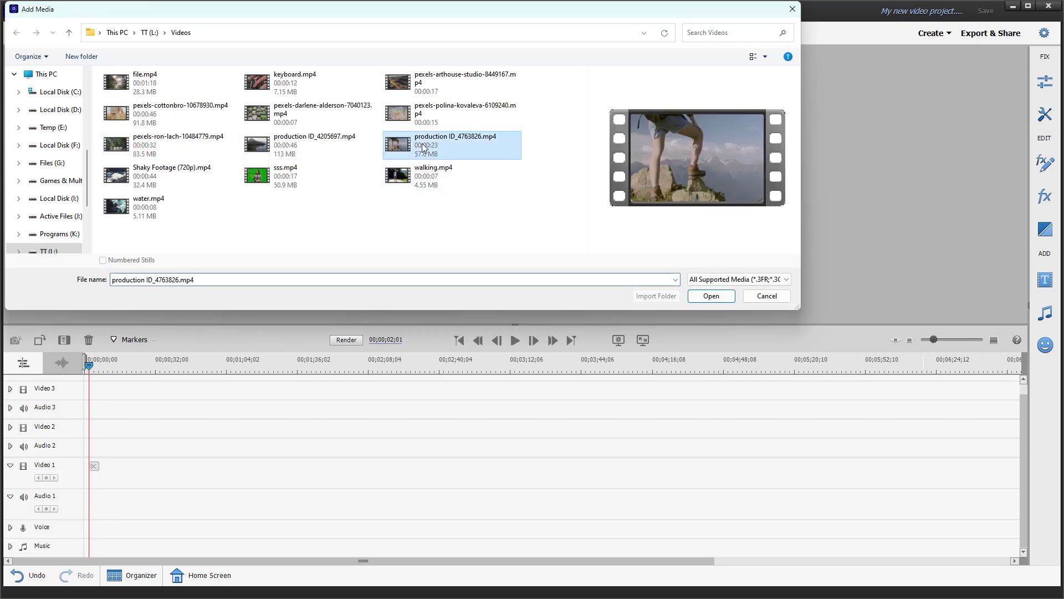
click(712, 296)
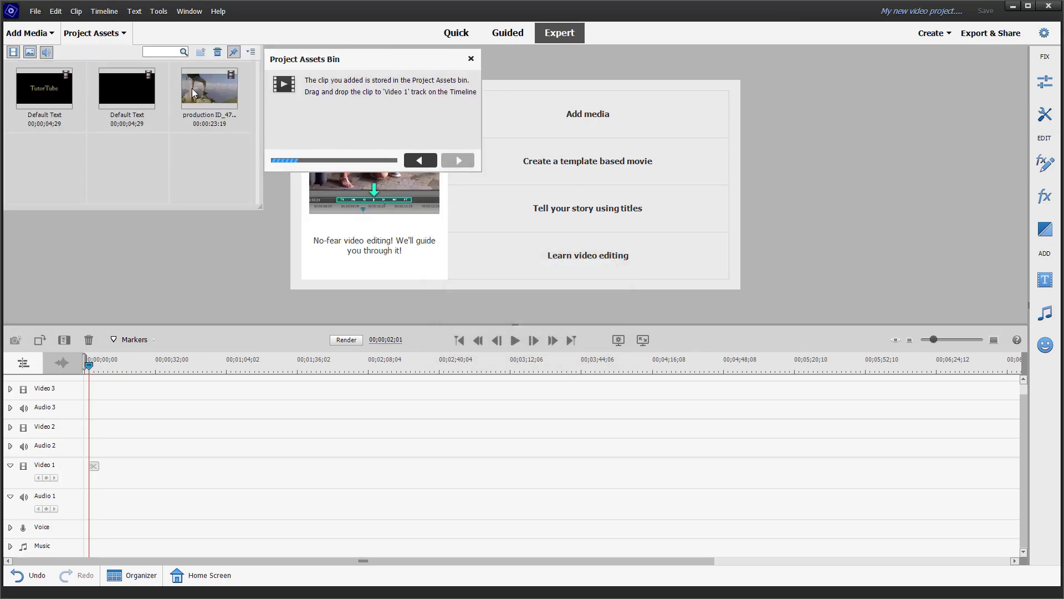
- Place the imported clip at the start of the Video 1 track and move the playhead to 00;00;03;22
drag(195, 95, 84, 468)
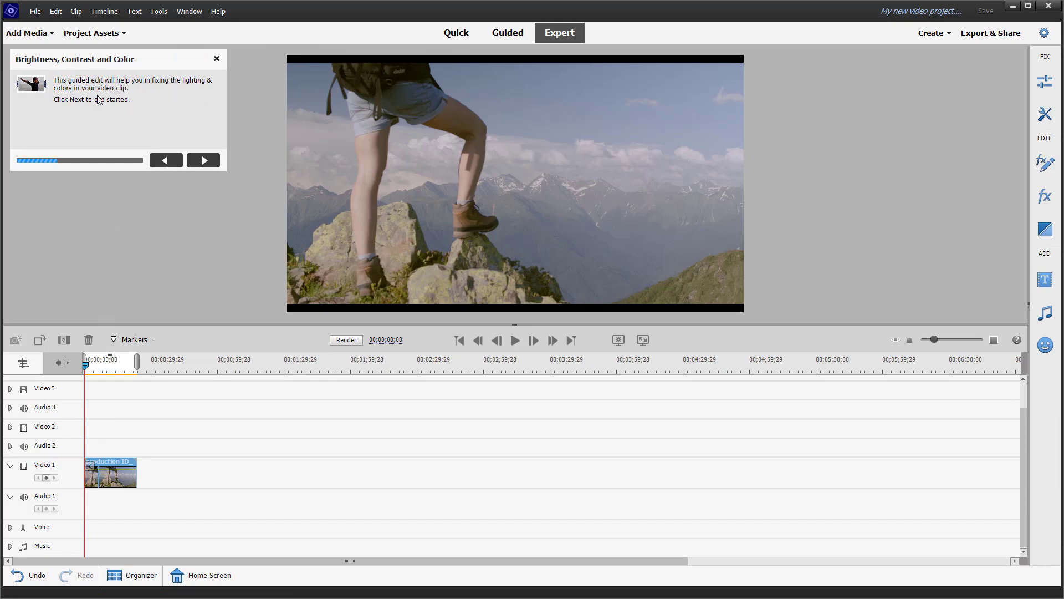
click(199, 162)
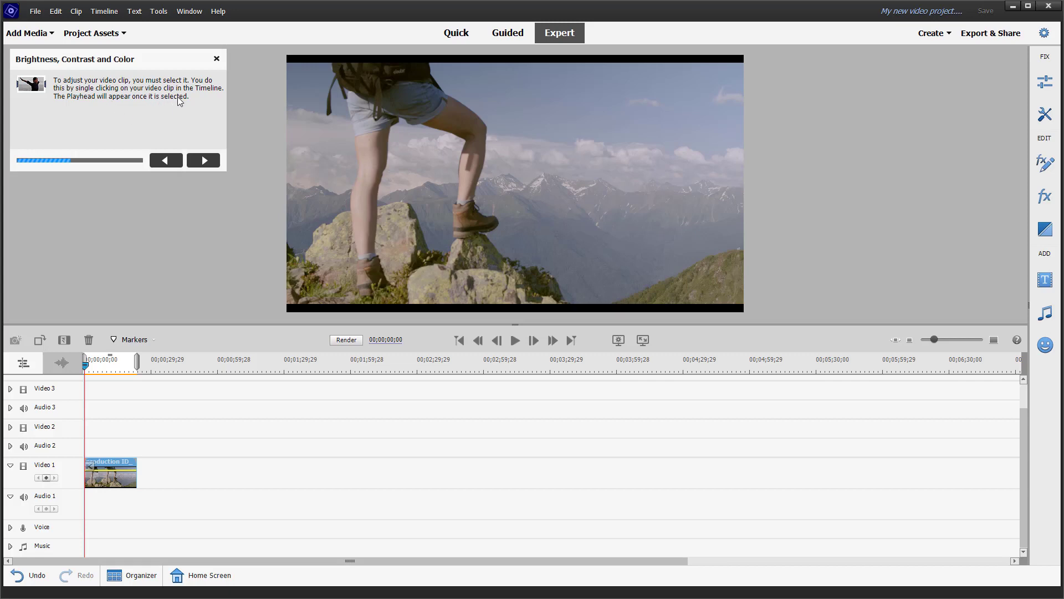
click(92, 367)
drag(91, 370, 93, 371)
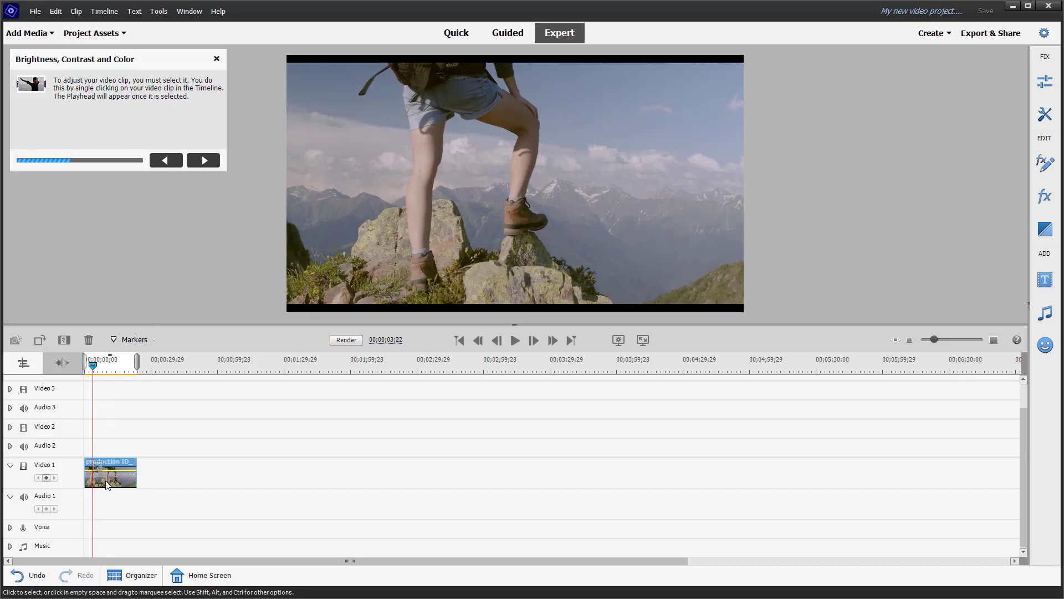
- Advance the guided edit and open the clip's Lighting adjustments
click(204, 160)
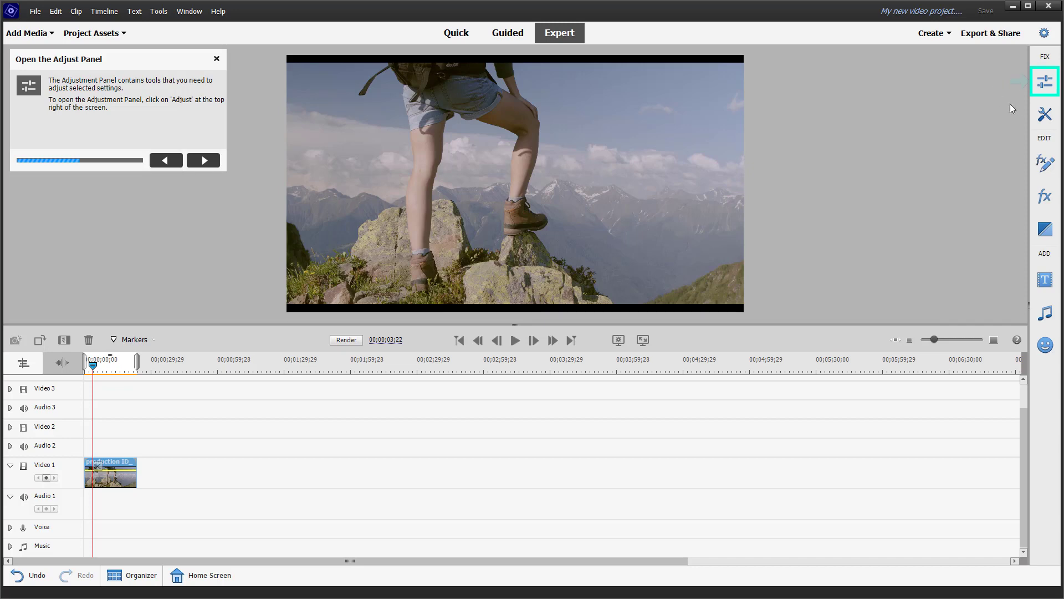
click(1046, 86)
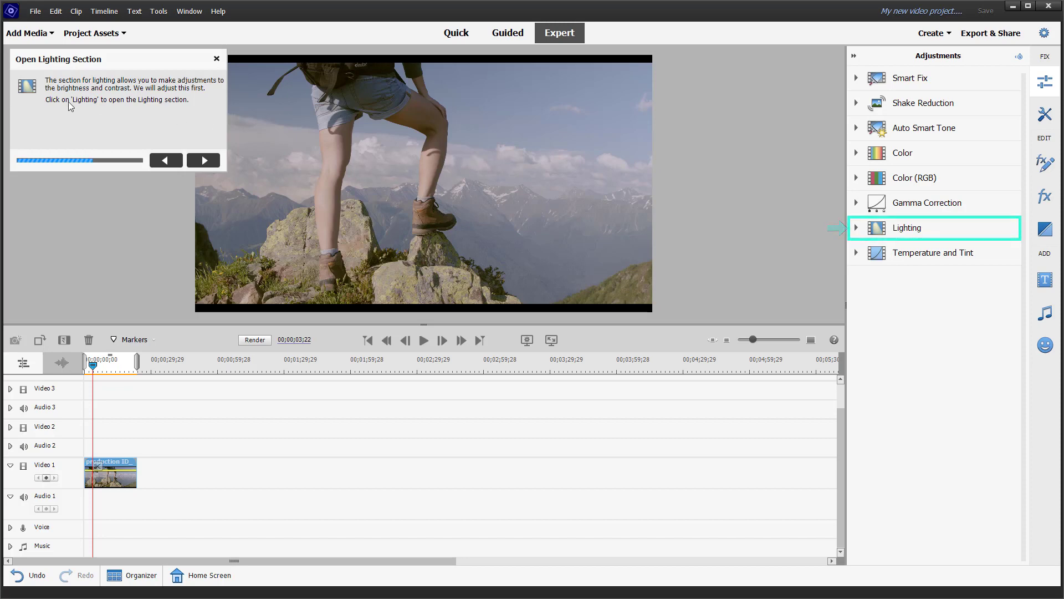
click(906, 232)
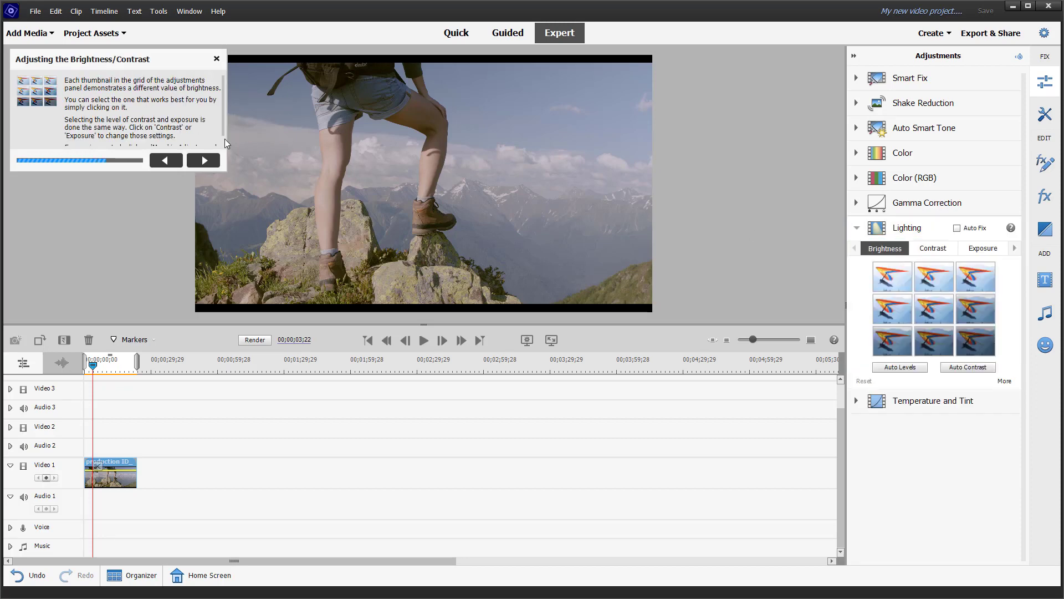
scroll(203, 133, down, 1)
- Try several brightness presets on the clip, ending with the third preset in the first row
click(934, 309)
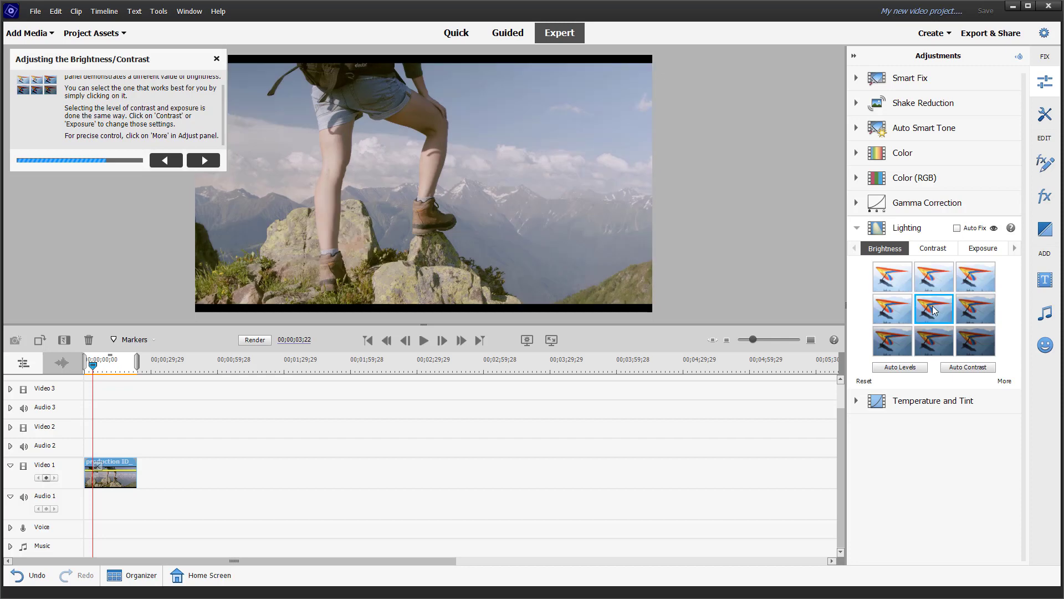
click(975, 339)
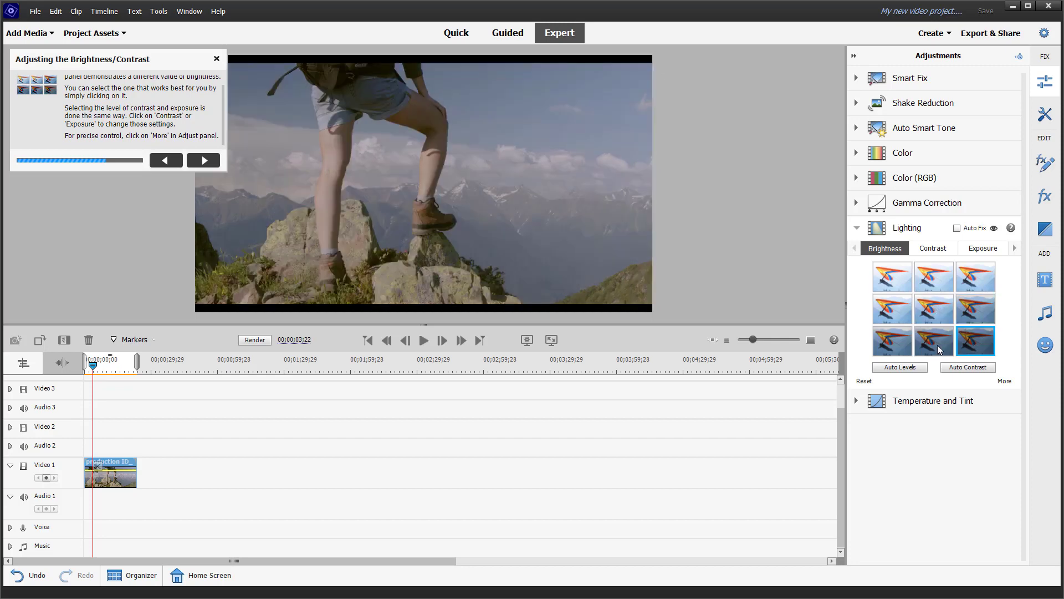
click(895, 311)
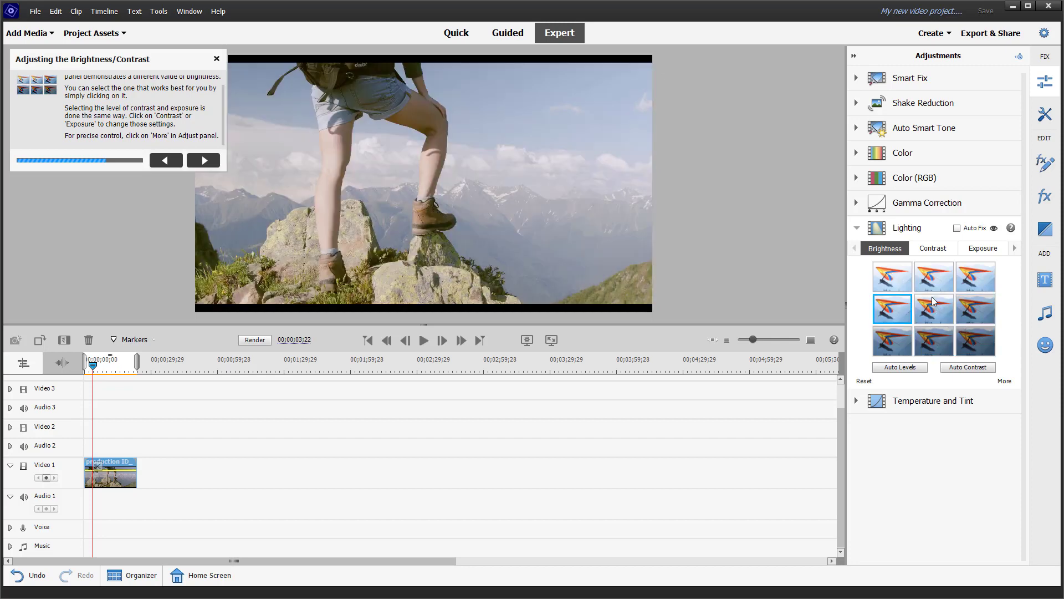
click(969, 286)
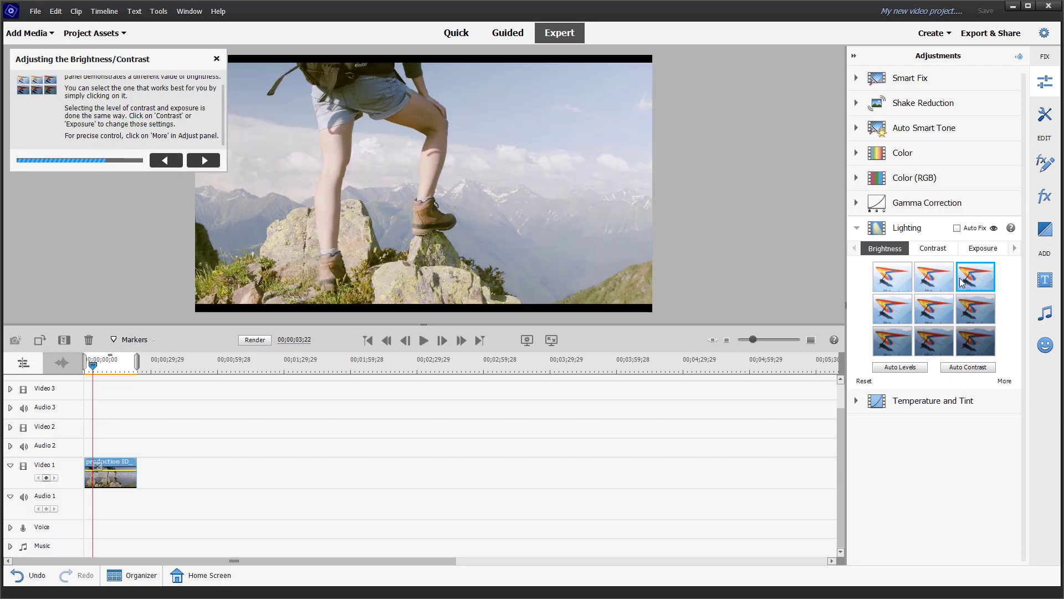
- Apply Auto Levels and Auto Contrast, and fine-tune the lighting with Brightness -7, Contrast 7 and Exposure 52
click(921, 368)
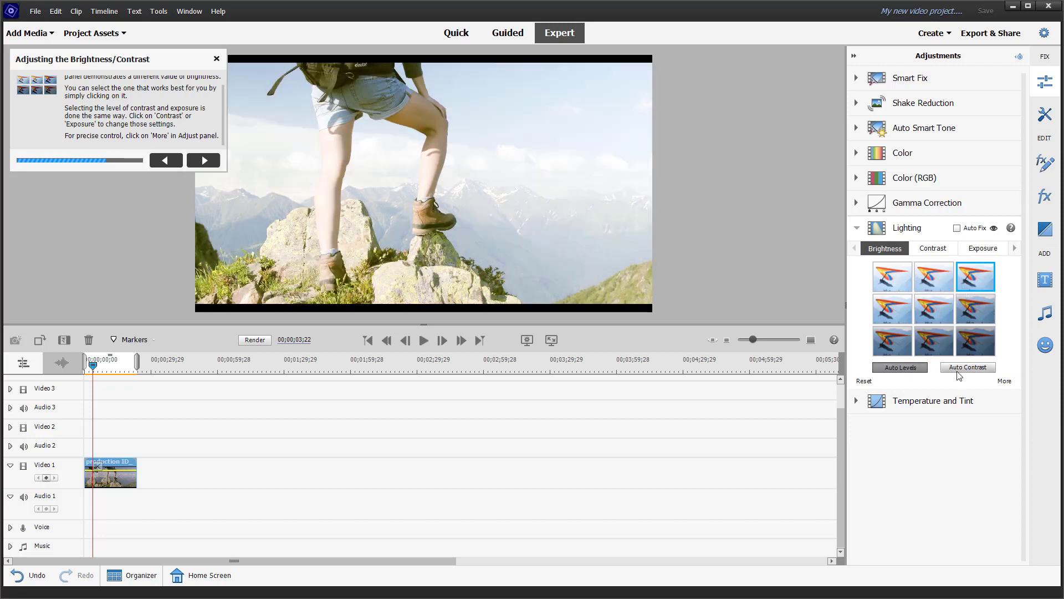
click(957, 371)
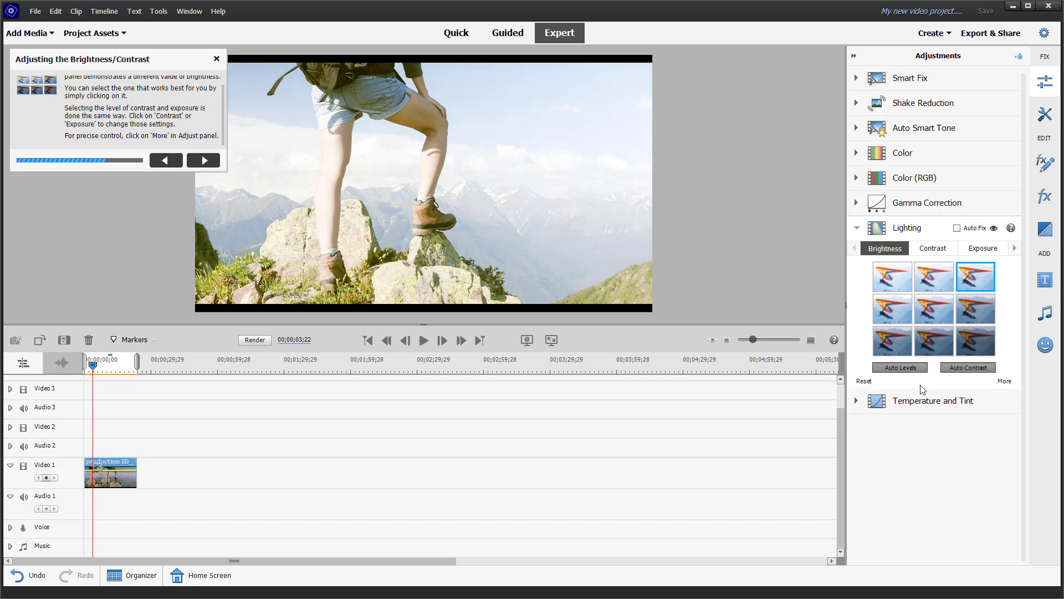
click(1005, 382)
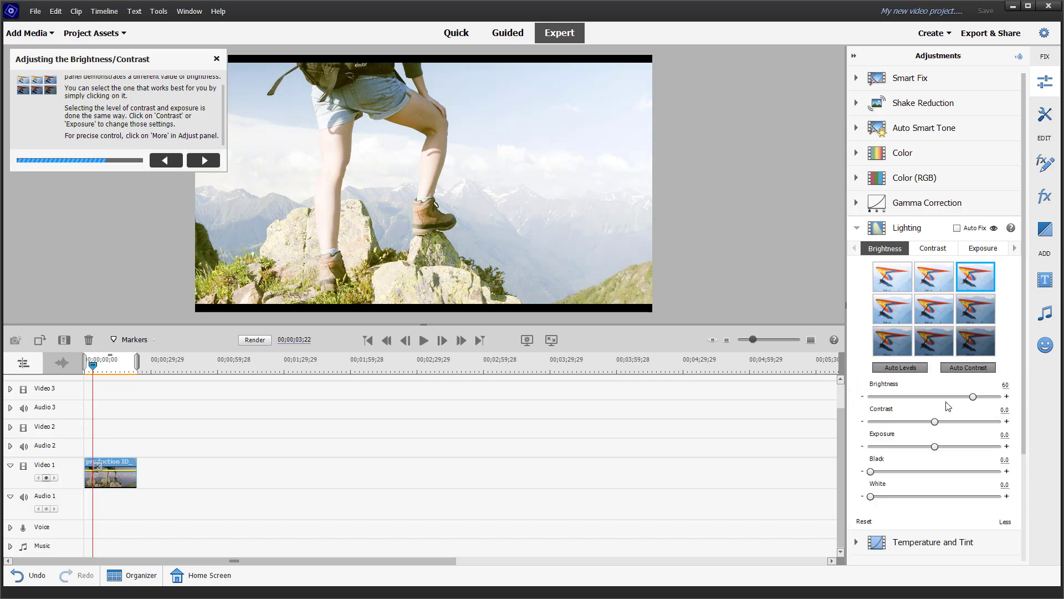
mouse_move(935, 396)
mouse_down()
mouse_move(918, 397)
mouse_move(939, 394)
mouse_move(929, 397)
mouse_up()
mouse_move(871, 472)
mouse_down()
mouse_move(891, 472)
mouse_move(870, 471)
mouse_up()
mouse_move(934, 446)
mouse_down()
mouse_move(968, 446)
mouse_move(955, 422)
mouse_move(940, 430)
mouse_up()
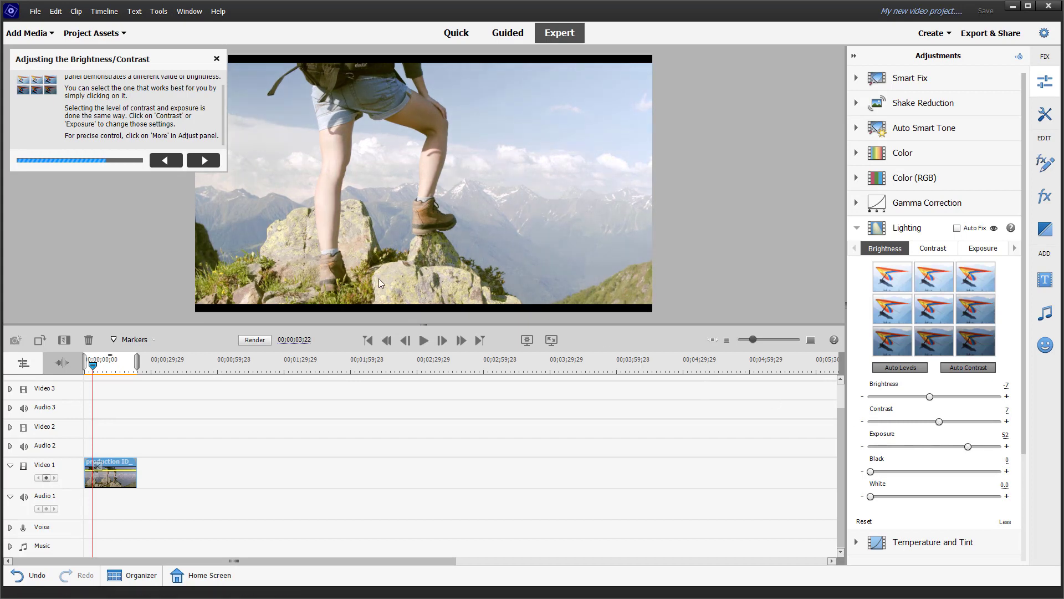
- Continue to the Color adjustments, apply Auto Color, and set Vibrance to 100 and Saturation to 0.4
click(206, 162)
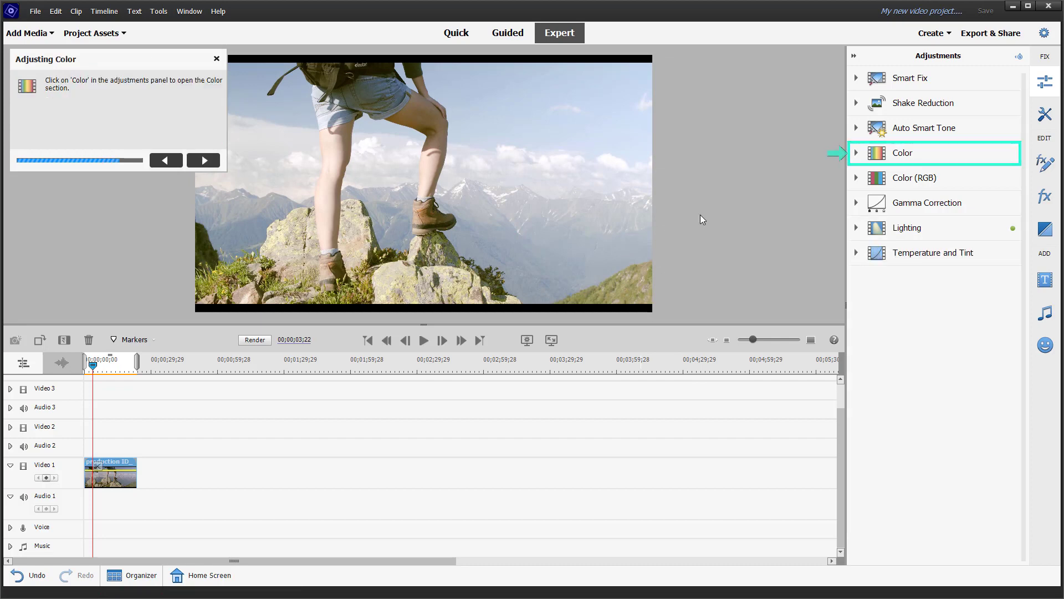
click(857, 154)
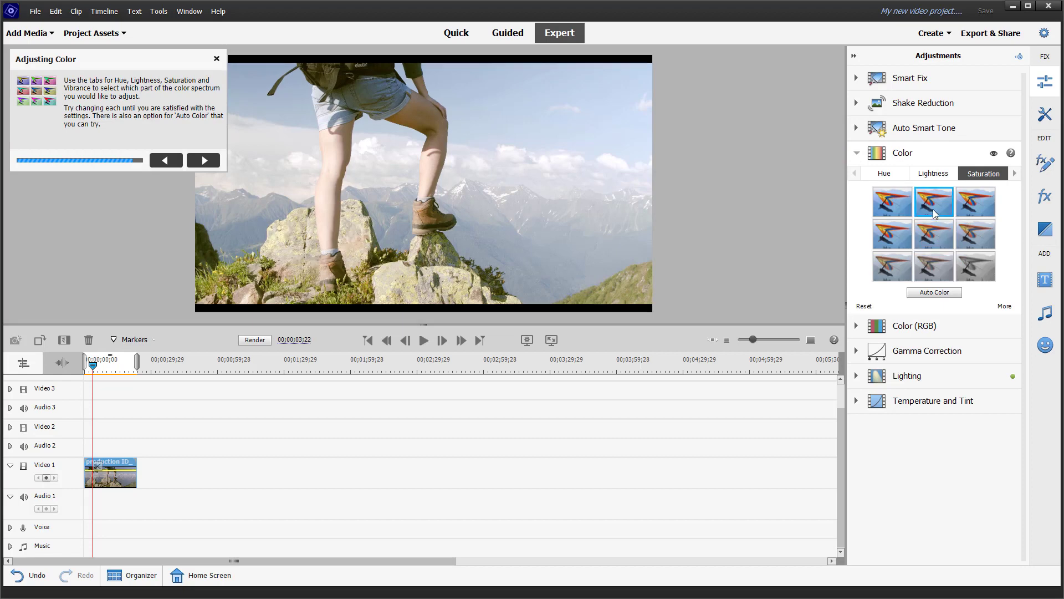
click(894, 212)
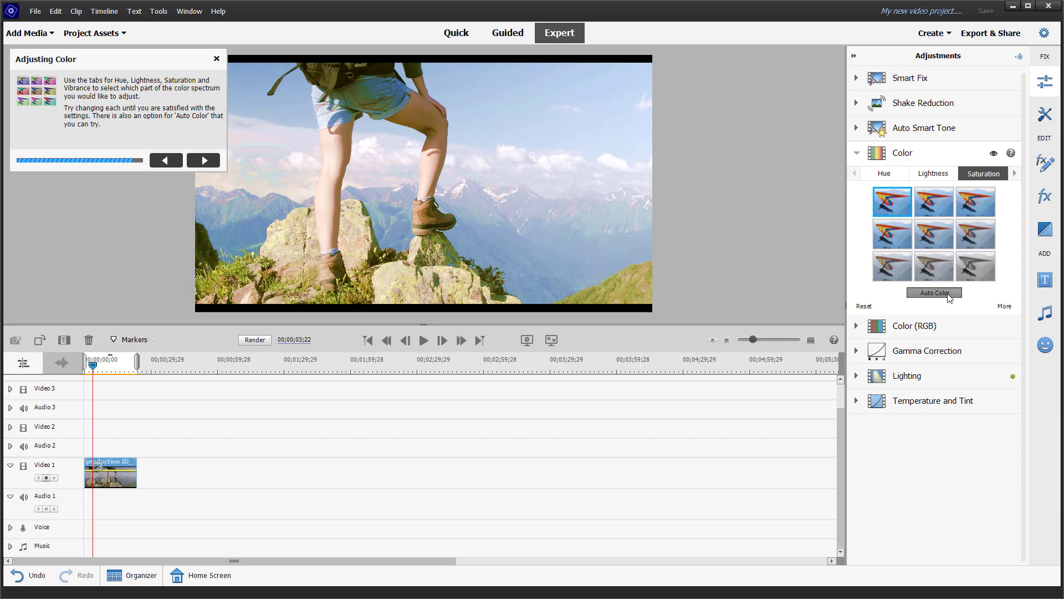
click(1004, 306)
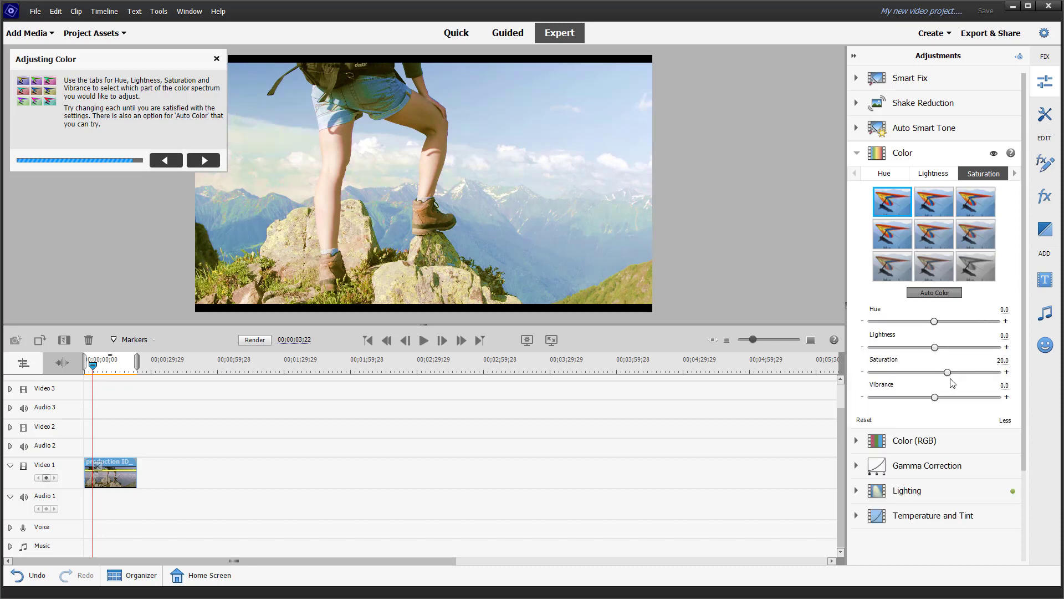
drag(935, 397, 1005, 397)
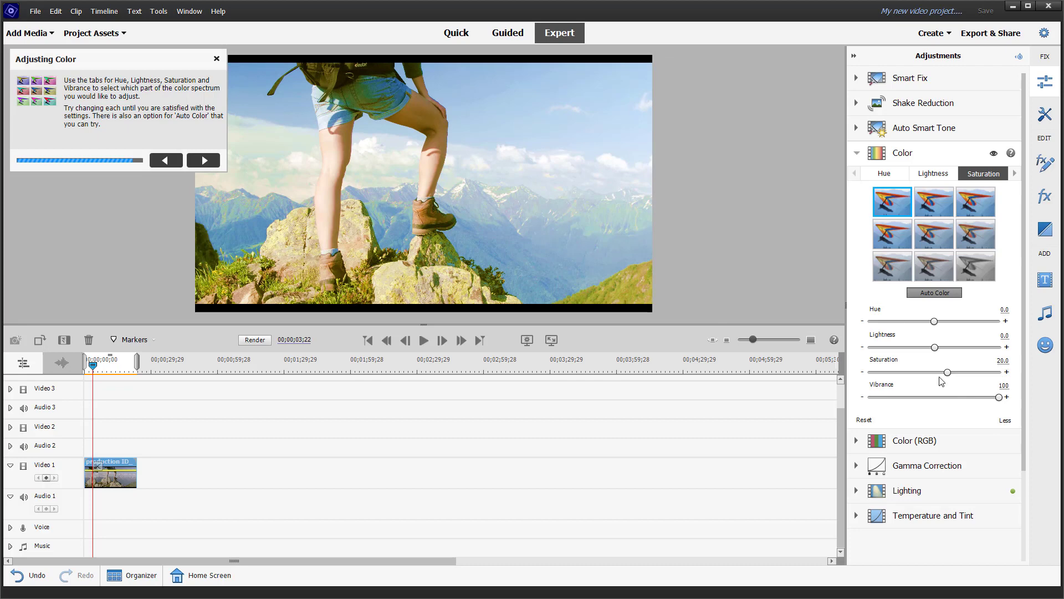
drag(947, 377, 937, 380)
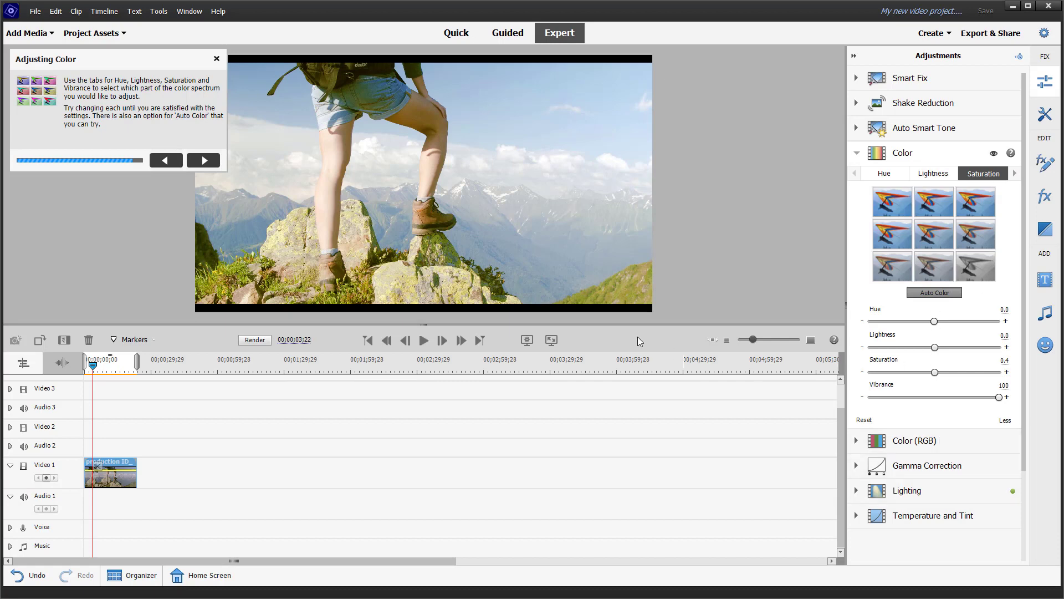
- Finish the brightness, contrast and color guided edit and exit it, keeping the movie as it is
click(203, 160)
click(203, 161)
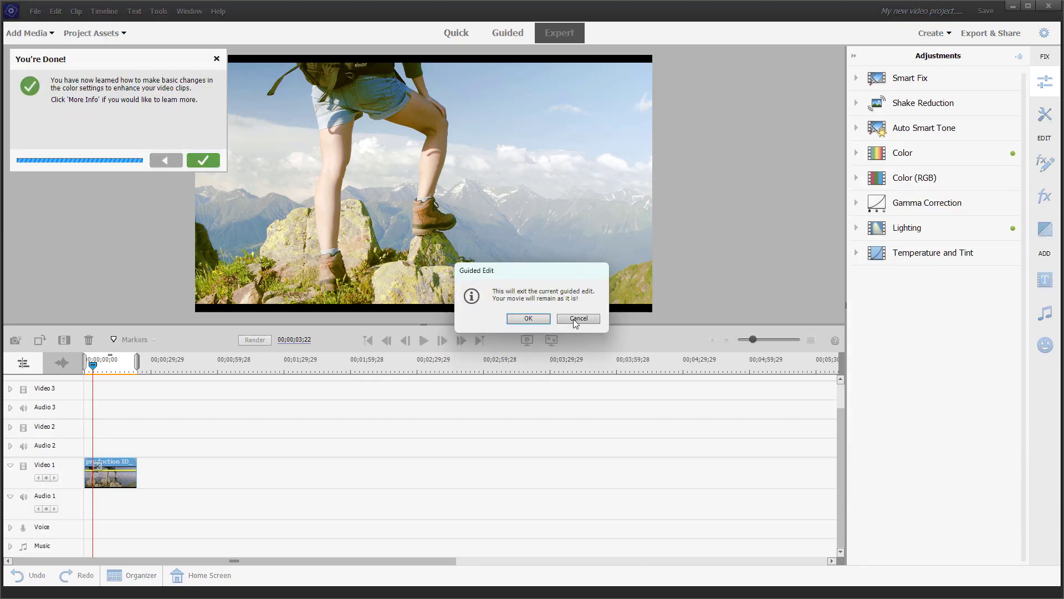
click(525, 316)
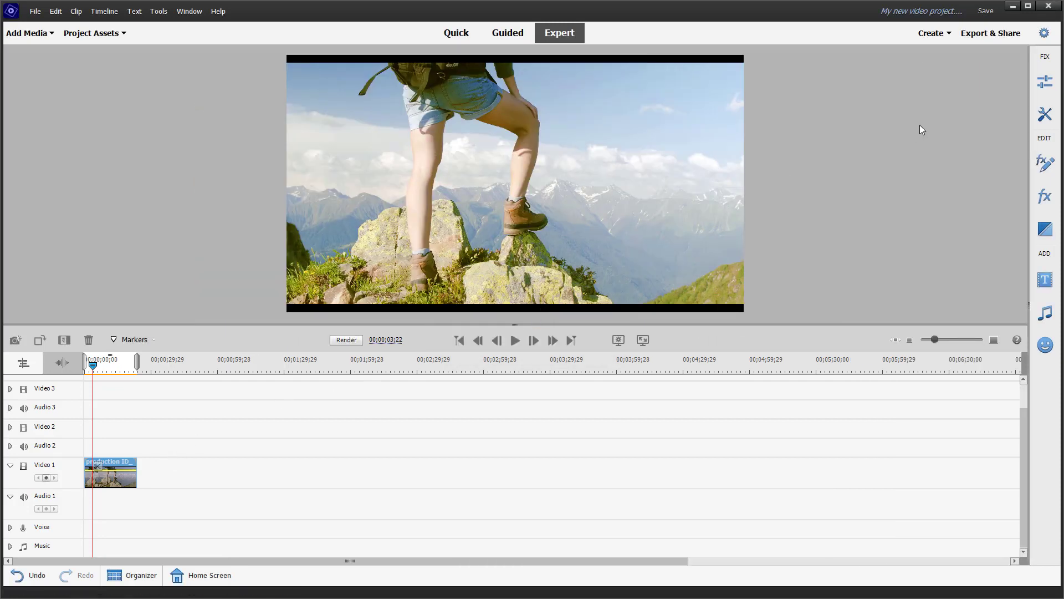
- Reopen the clip's adjustments and toggle the Lighting and Color corrections off and on to compare the image with and without them
click(1045, 81)
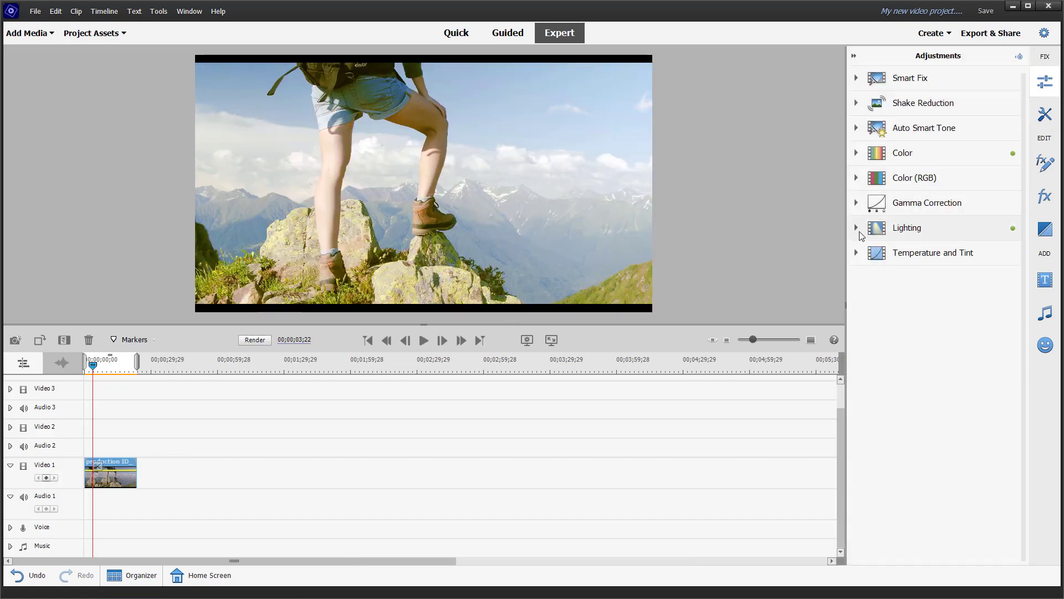
click(1014, 229)
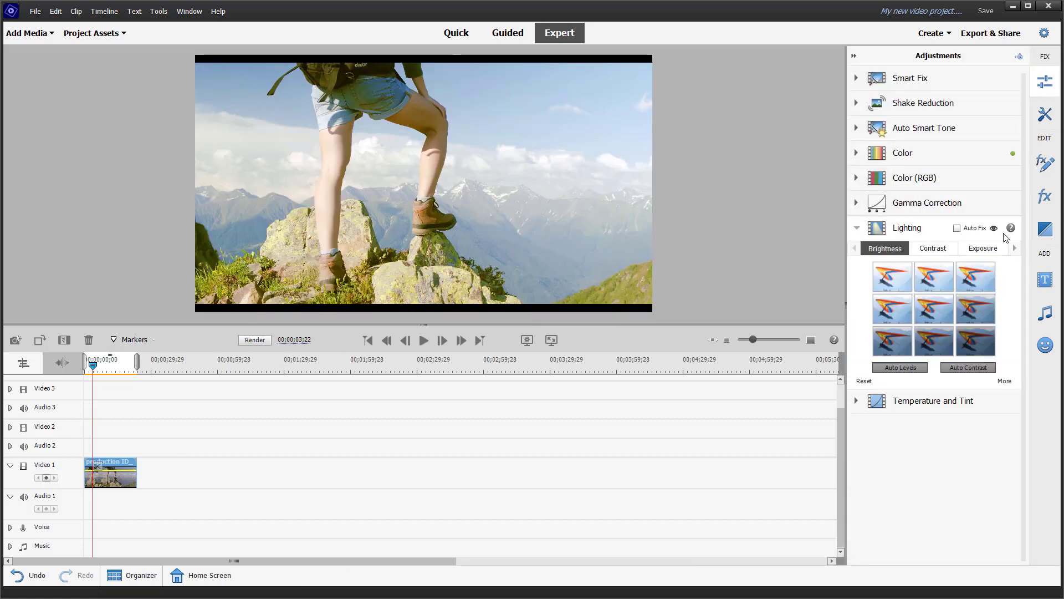
click(994, 229)
click(1016, 156)
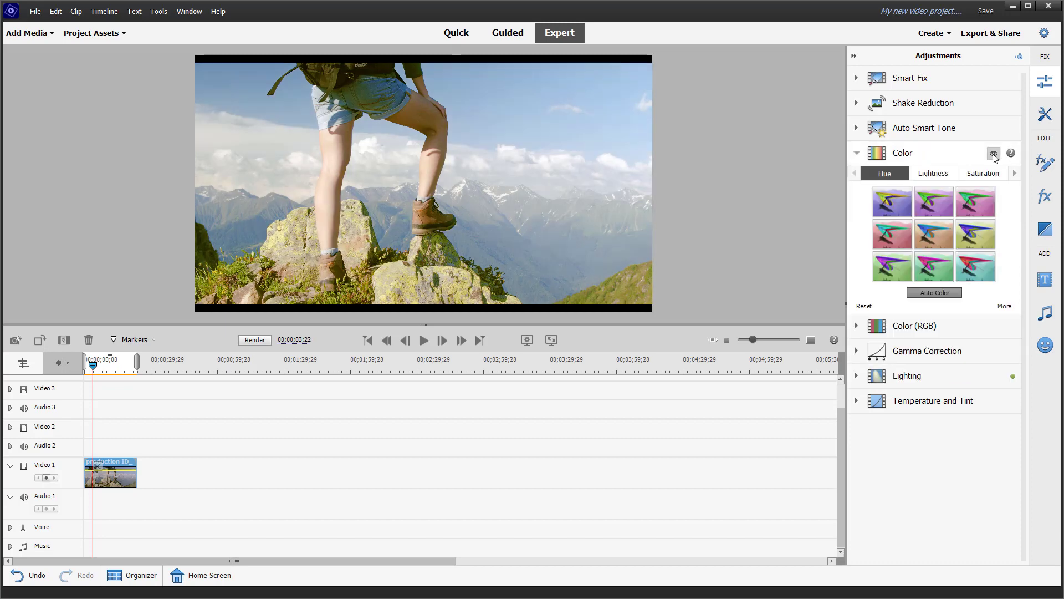
click(994, 154)
click(857, 153)
click(940, 234)
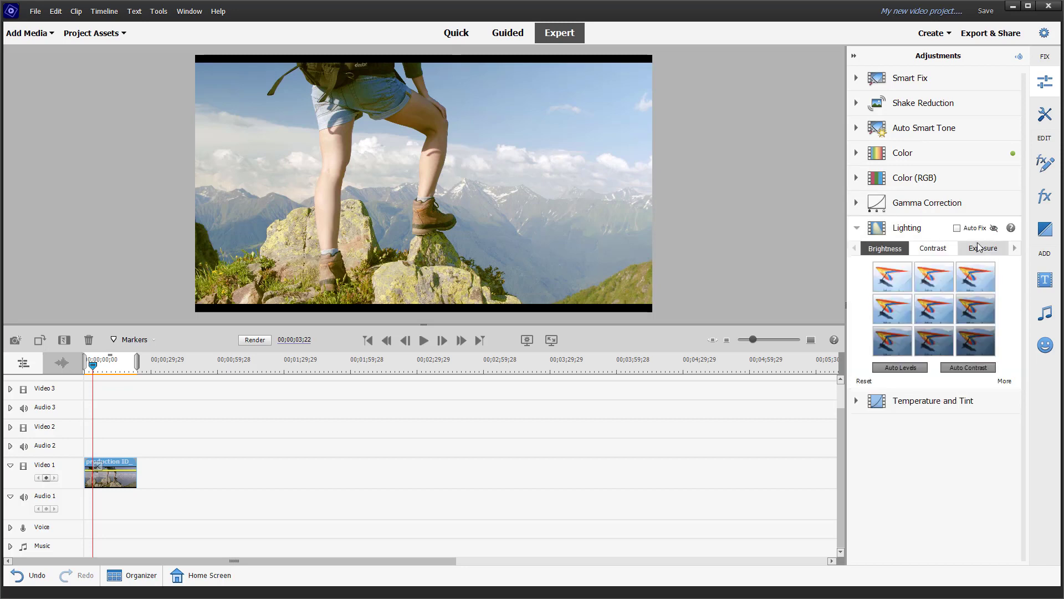
click(994, 230)
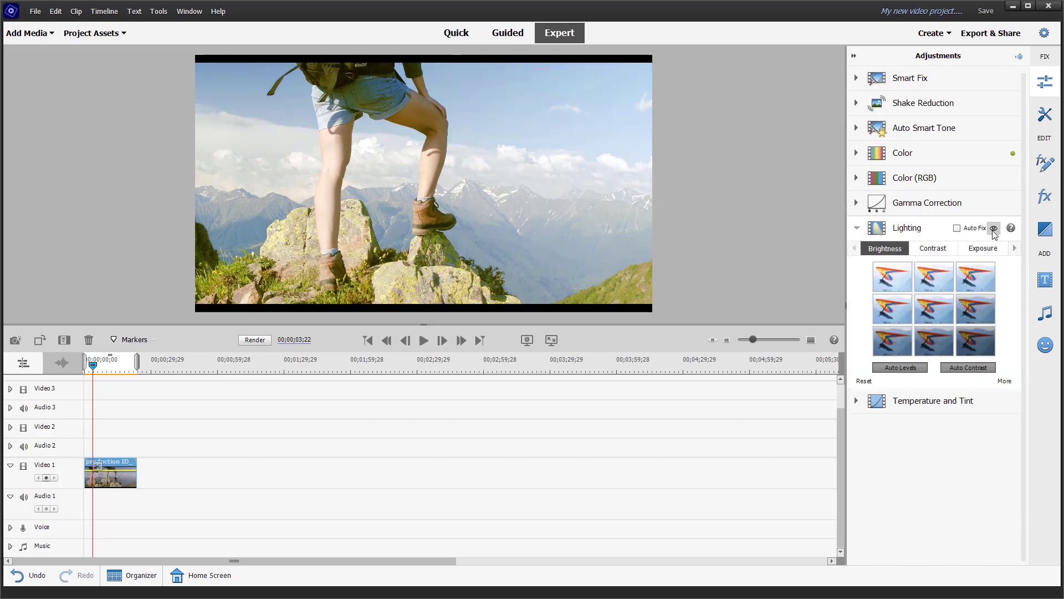
click(857, 229)
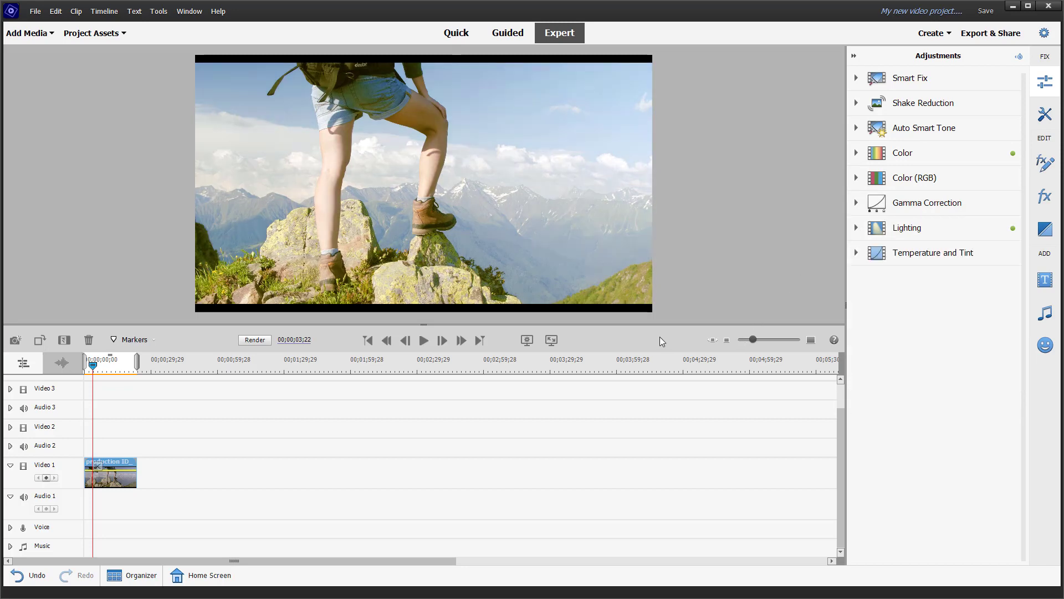